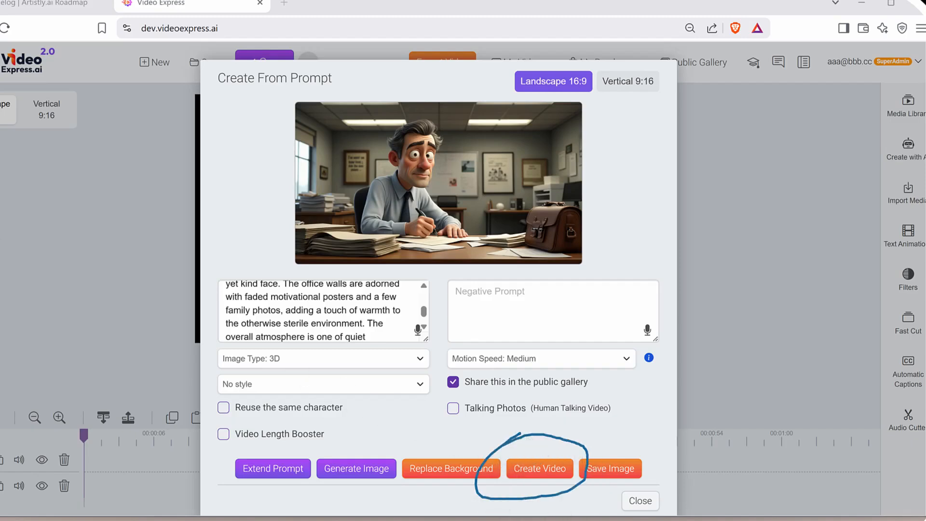
Create the video from the 3D image of the office worker and play the clip on the timeline.
{"action": "left_click", "coordinate": [539, 469]}
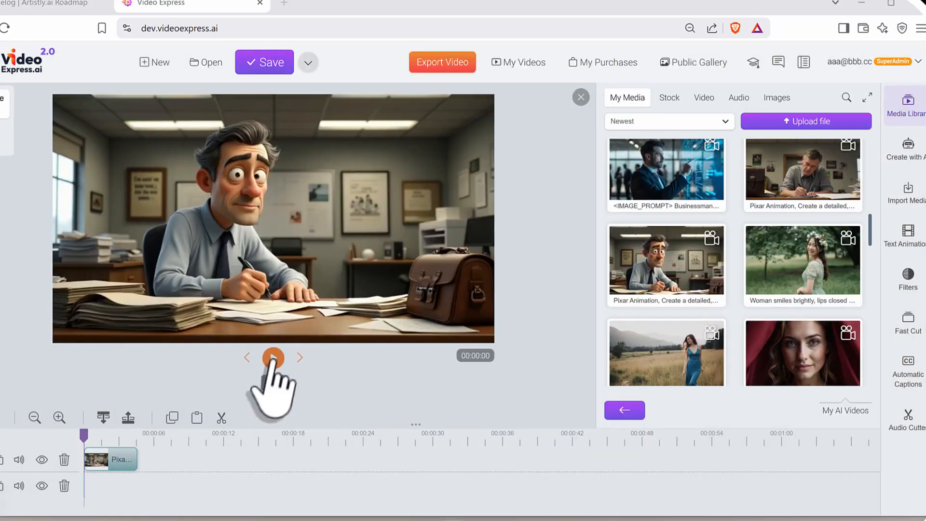
{"action": "left_click", "coordinate": [273, 357]}
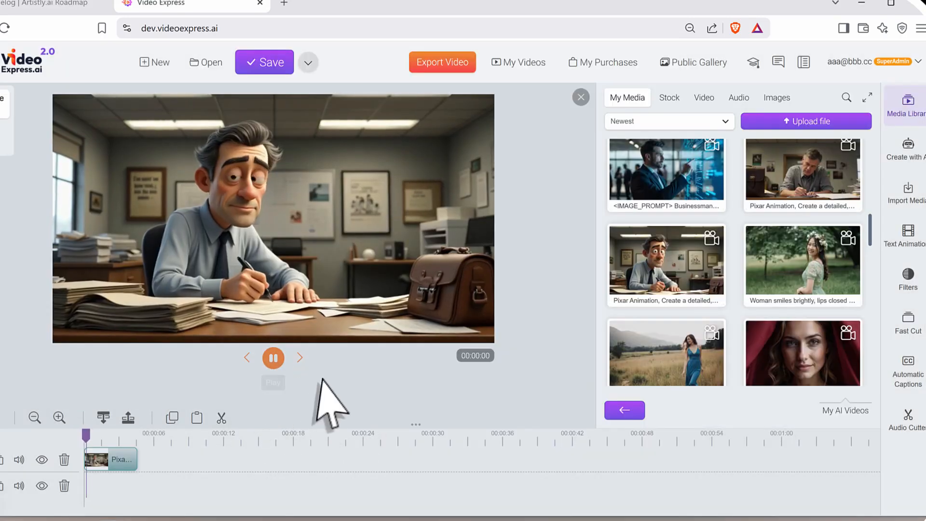
{"action": "left_click", "coordinate": [273, 358]}
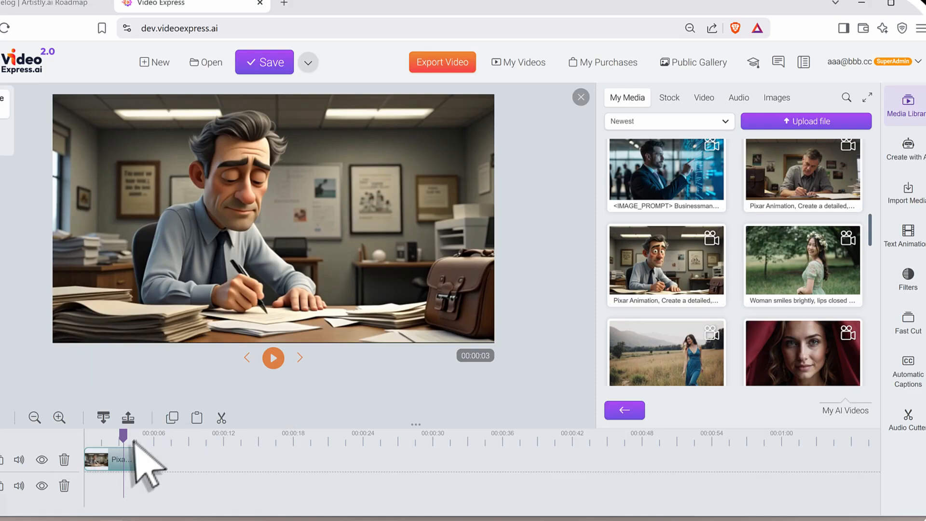
{"action": "left_click_drag", "start_coordinate": [106, 433], "coordinate": [102, 437]}
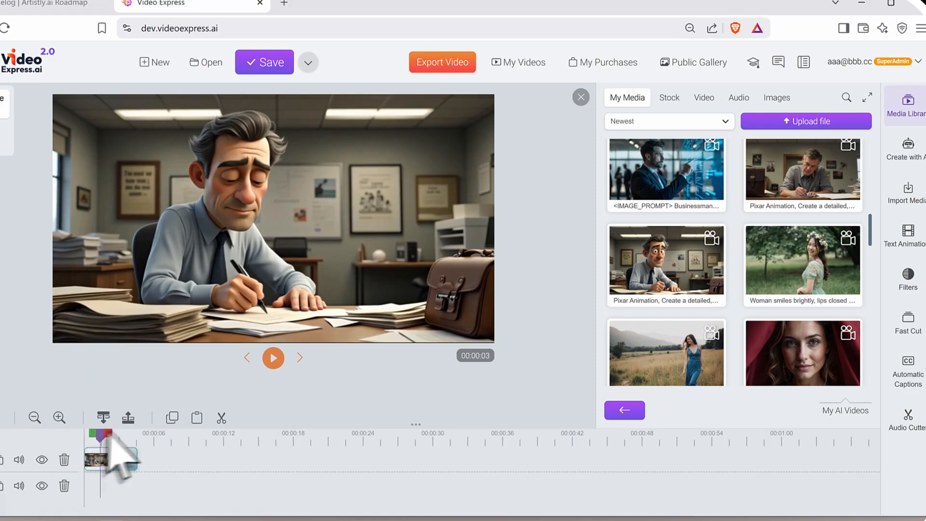
{"action": "left_click", "coordinate": [273, 358]}
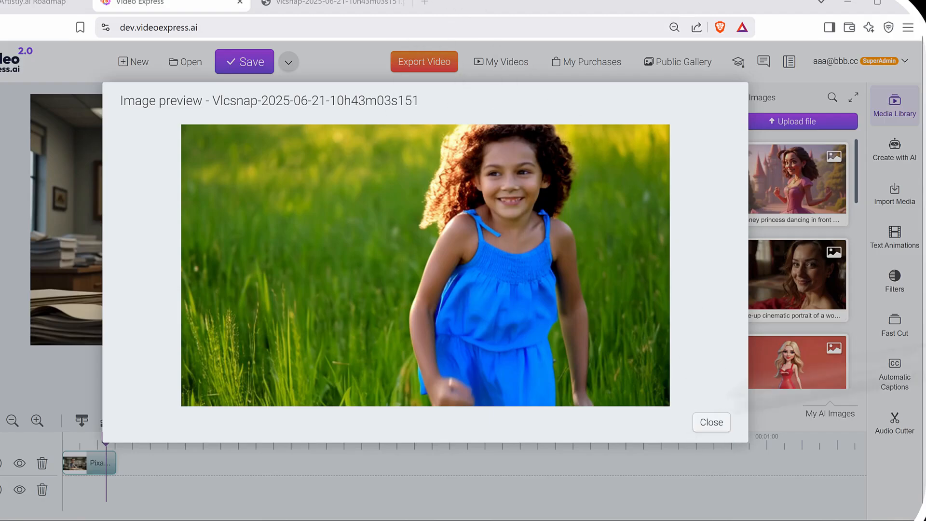
{"action": "left_click", "coordinate": [709, 423]}
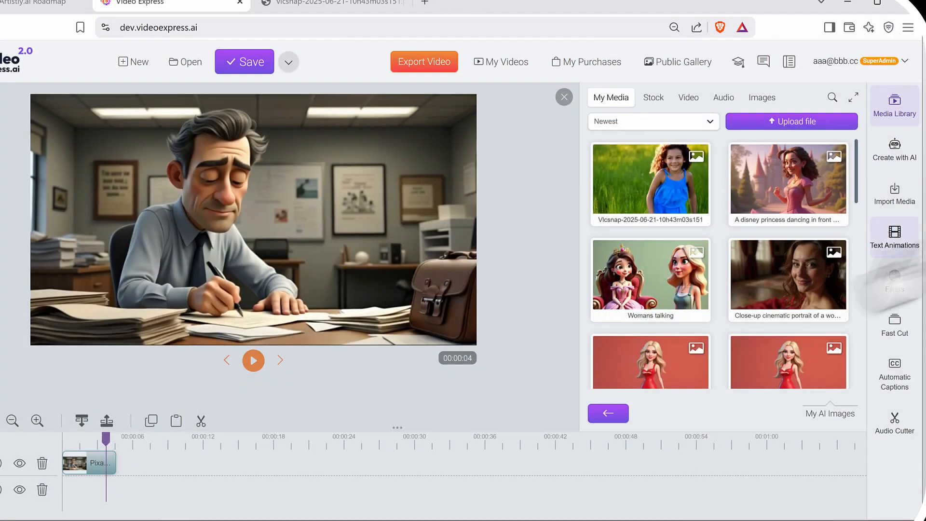
{"action": "left_click", "coordinate": [893, 150]}
{"action": "scroll", "coordinate": [699, 314], "scroll_direction": "down", "scroll_amount": 2}
{"action": "left_click_drag", "start_coordinate": [666, 322], "coordinate": [822, 323]}
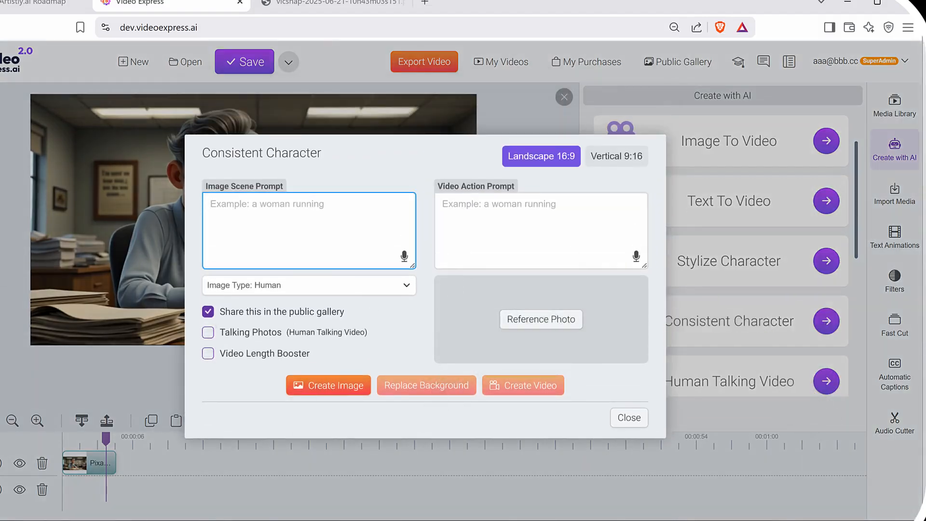
{"action": "left_click_drag", "start_coordinate": [145, 318], "coordinate": [537, 328]}
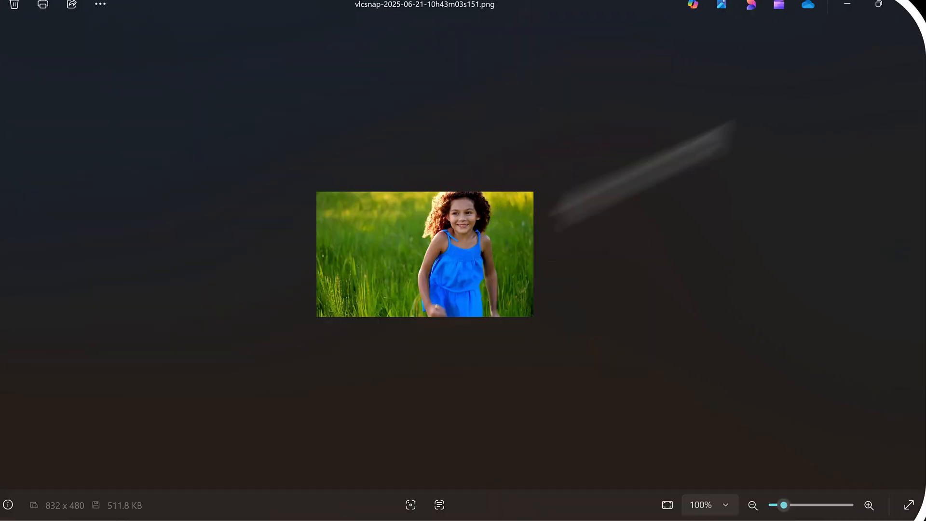
{"action": "left_click", "coordinate": [903, 6]}
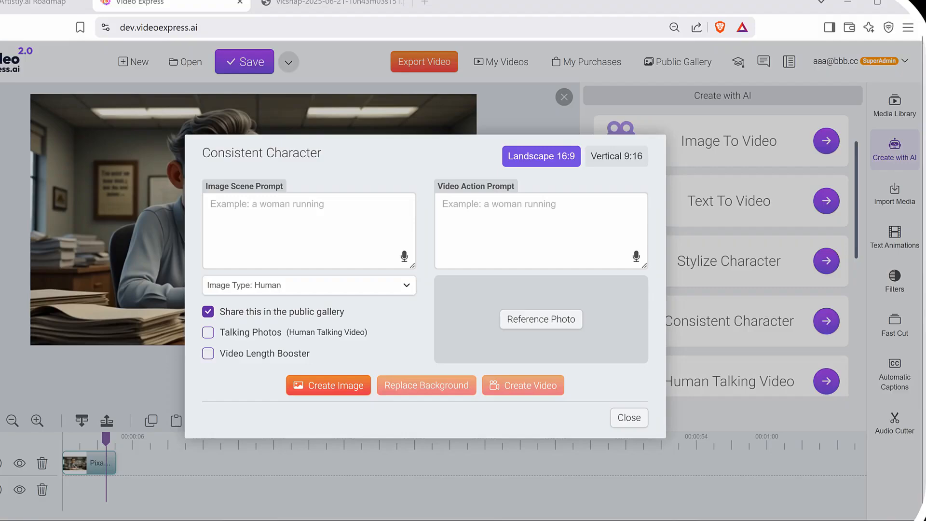
{"action": "left_click", "coordinate": [540, 319]}
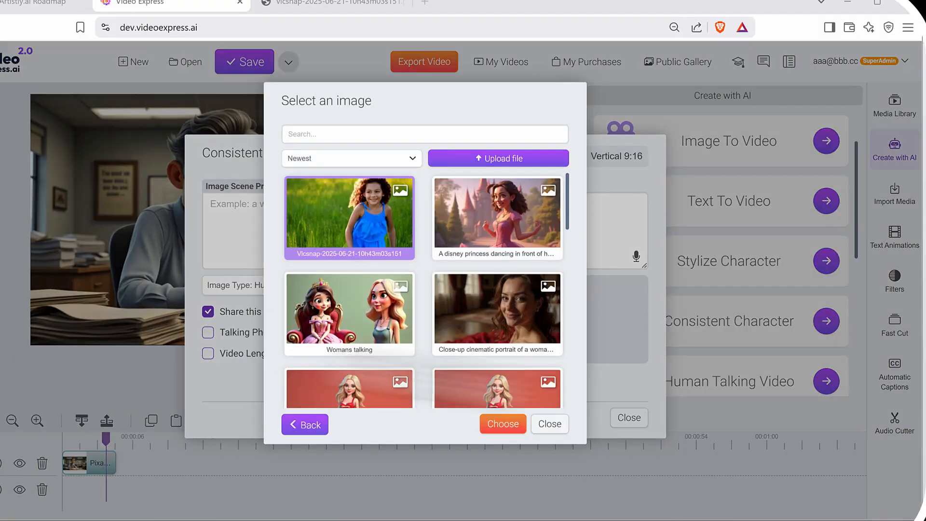
{"action": "left_click", "coordinate": [500, 424]}
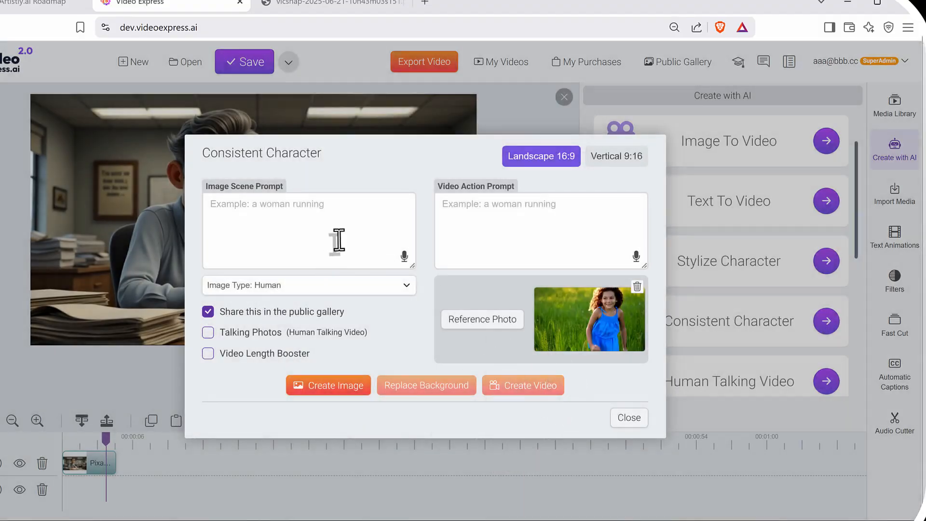
Enter "the girl in the field is running" as both the image scene prompt and the video action prompt.
{"action": "left_click", "coordinate": [299, 206]}
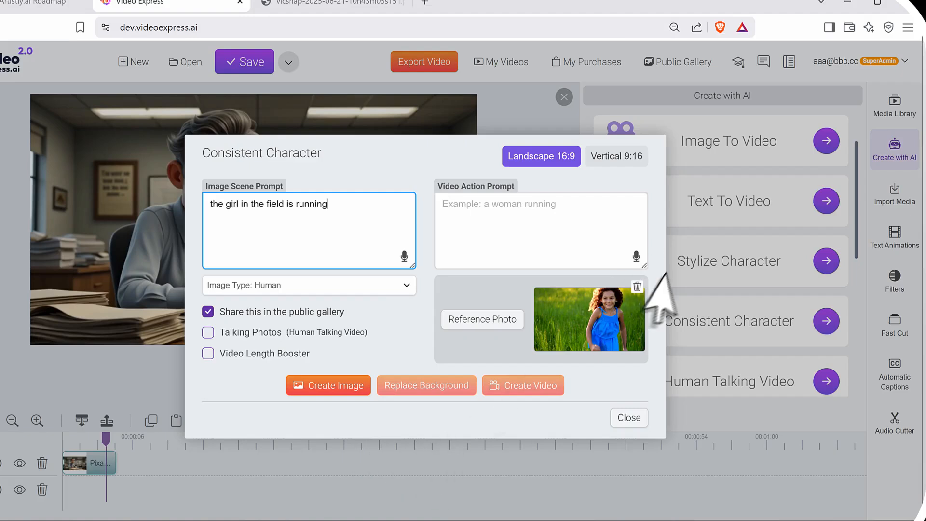
{"action": "left_click_drag", "start_coordinate": [314, 212], "coordinate": [63, 215]}
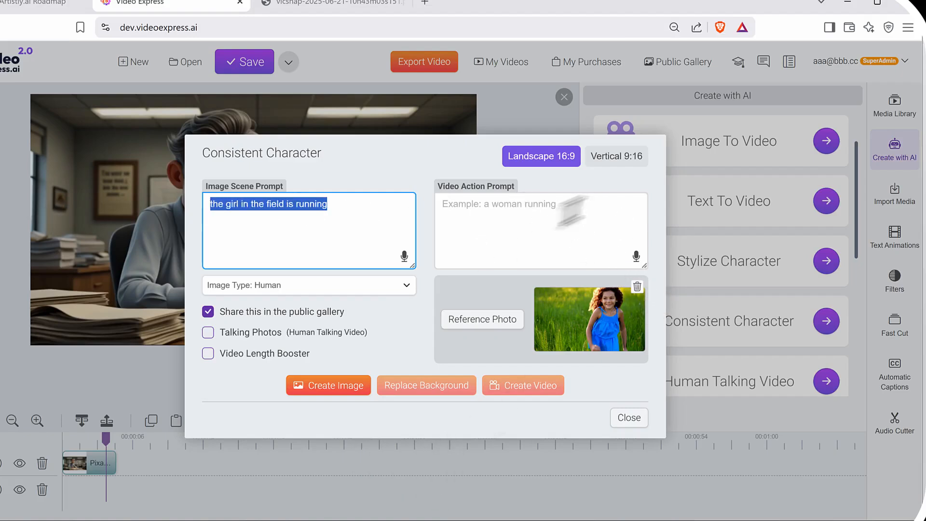
{"action": "left_click", "coordinate": [549, 222]}
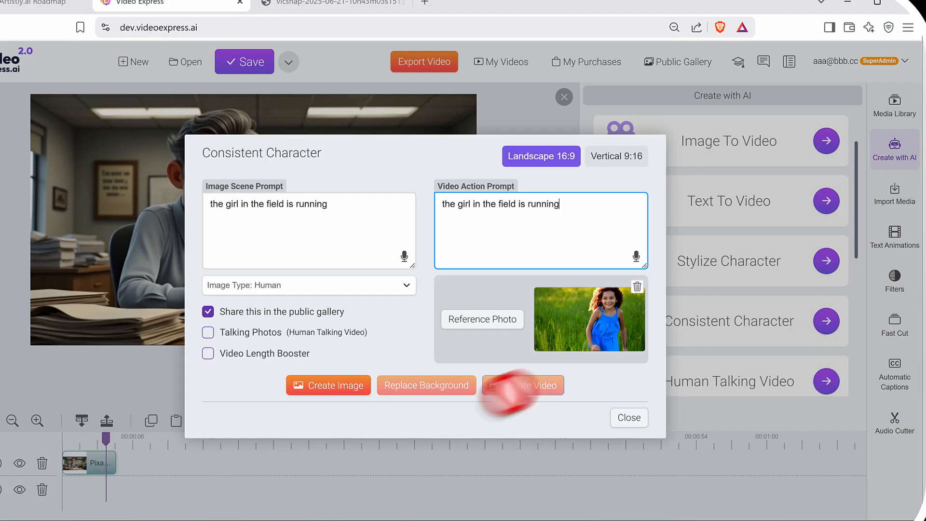
{"action": "left_click_drag", "start_coordinate": [495, 367], "coordinate": [452, 320]}
{"action": "left_click_drag", "start_coordinate": [819, 270], "coordinate": [643, 353]}
{"action": "left_click_drag", "start_coordinate": [662, 313], "coordinate": [705, 339]}
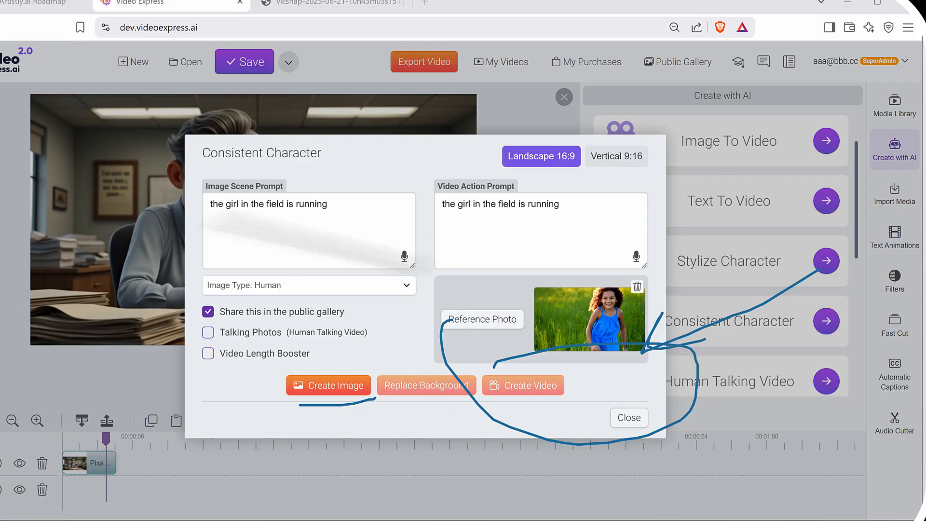
{"action": "key", "text": "Escape"}
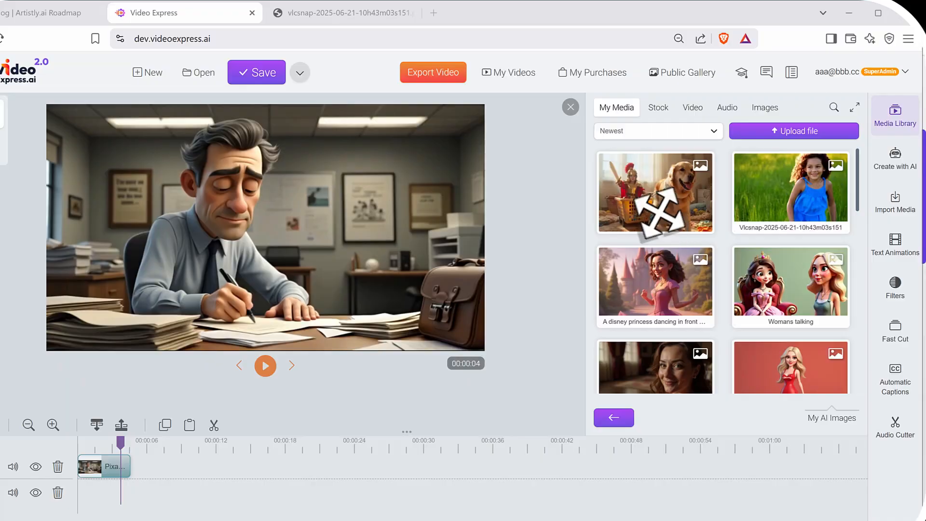
{"action": "right_click", "coordinate": [660, 211]}
{"action": "left_click", "coordinate": [697, 222]}
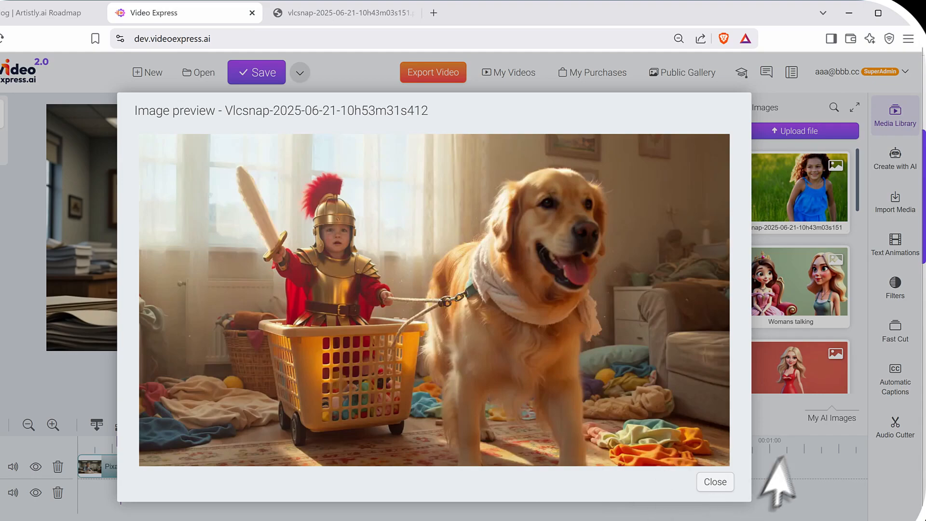
{"action": "left_click", "coordinate": [720, 484]}
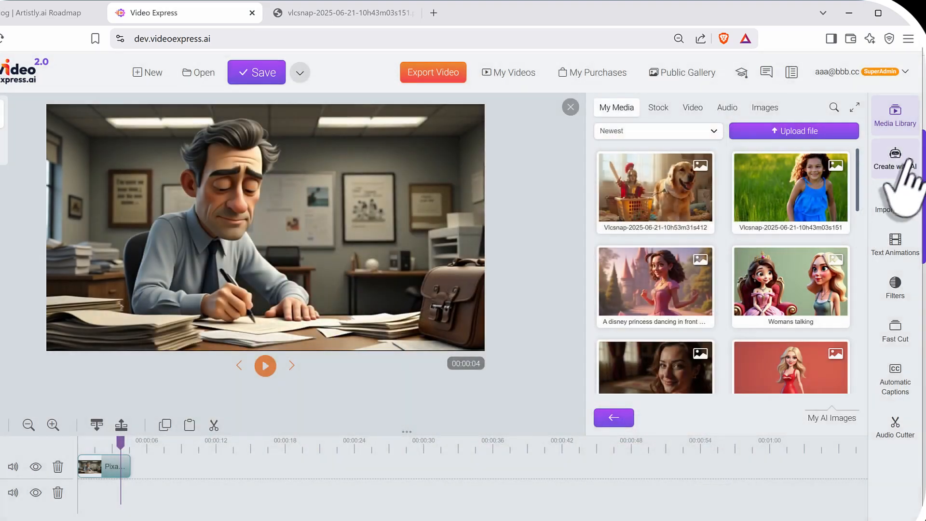
{"action": "left_click", "coordinate": [896, 164]}
{"action": "scroll", "coordinate": [771, 328], "scroll_direction": "down", "scroll_amount": 3}
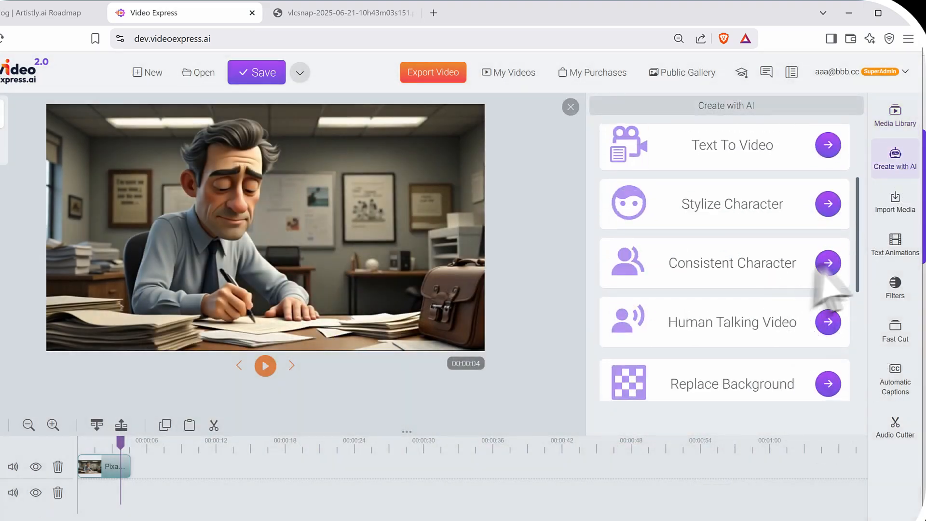
{"action": "scroll", "coordinate": [825, 333], "scroll_direction": "up", "scroll_amount": 3}
{"action": "scroll", "coordinate": [815, 332], "scroll_direction": "down", "scroll_amount": 1}
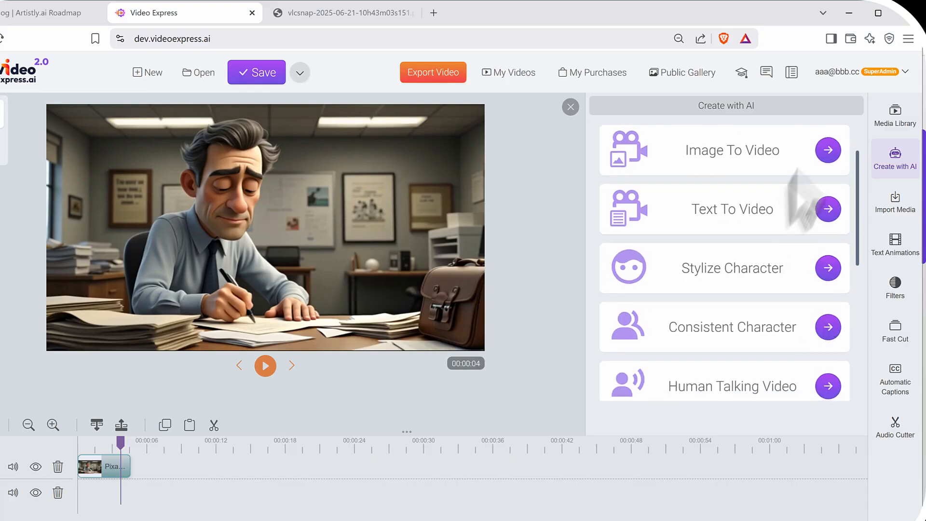
{"action": "left_click", "coordinate": [828, 155]}
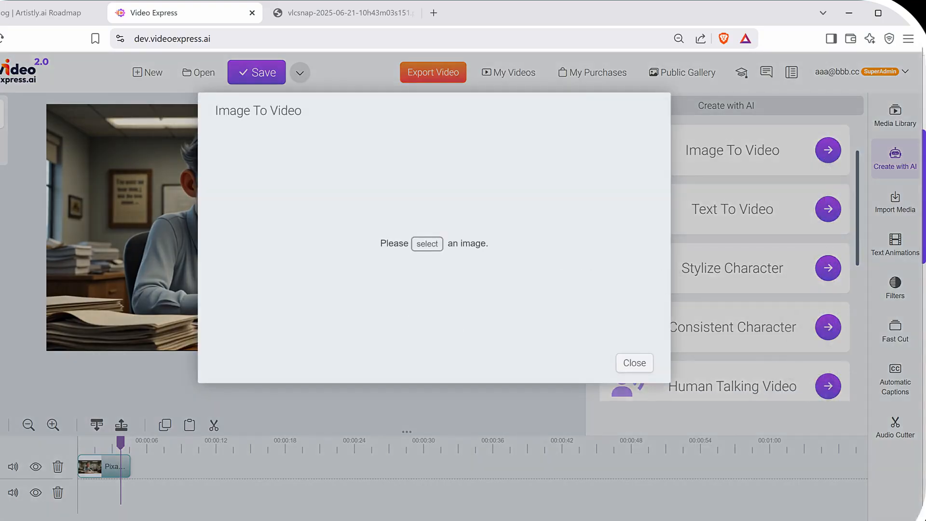
{"action": "left_click_drag", "start_coordinate": [480, 222], "coordinate": [480, 269]}
{"action": "left_click", "coordinate": [426, 243]}
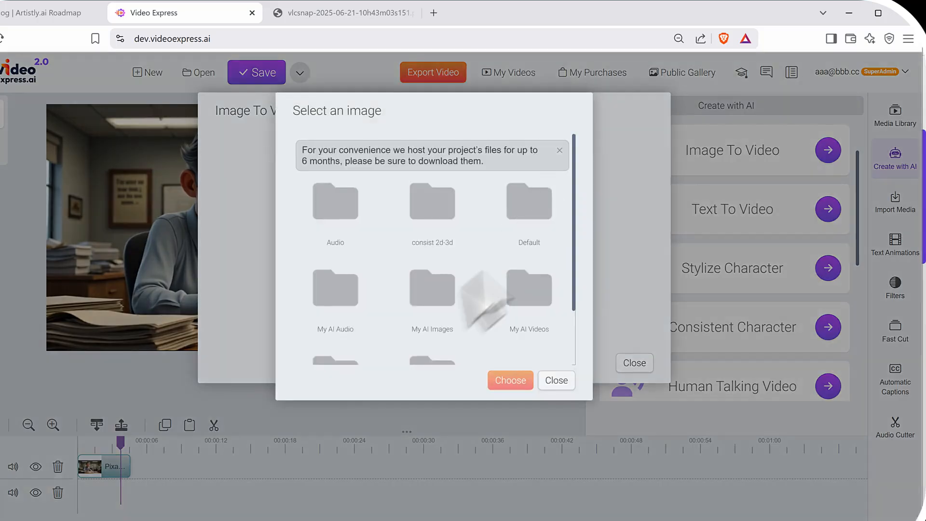
{"action": "left_click", "coordinate": [446, 289]}
{"action": "left_click", "coordinate": [392, 231]}
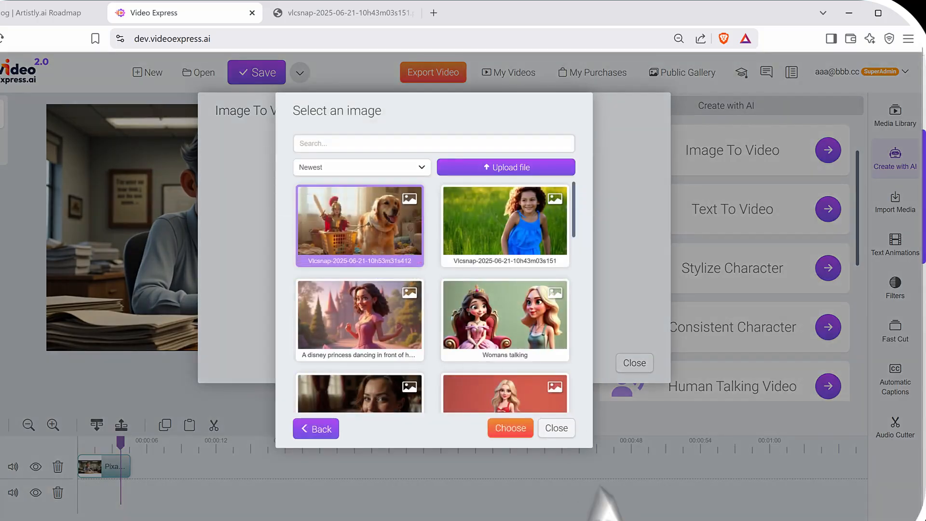
{"action": "left_click", "coordinate": [515, 431]}
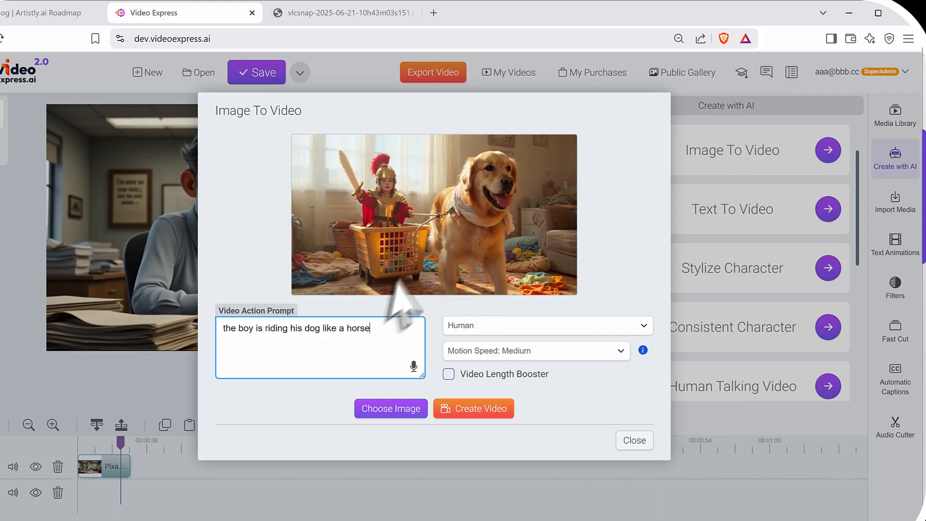
Set the motion speed to High and create the video for the prompt "the boy is riding his dog like a horse".
{"action": "left_click", "coordinate": [506, 352]}
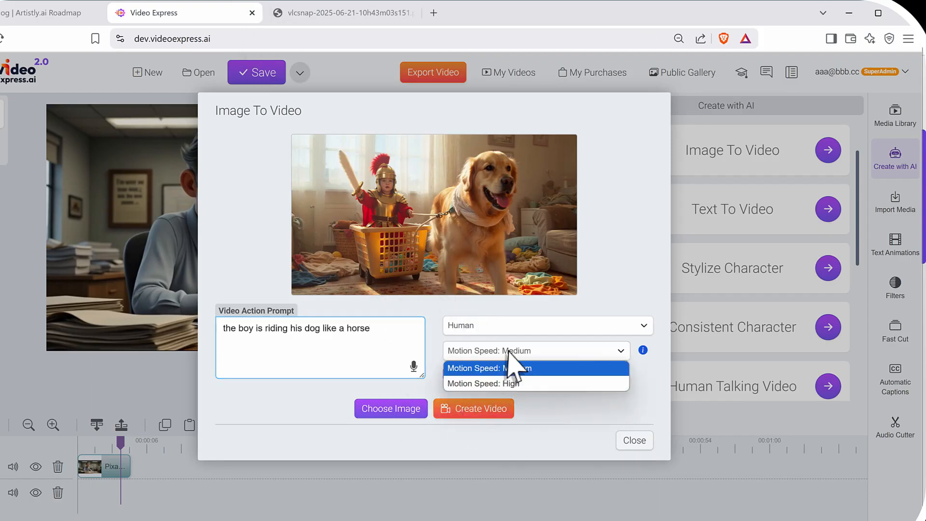
{"action": "left_click", "coordinate": [532, 383]}
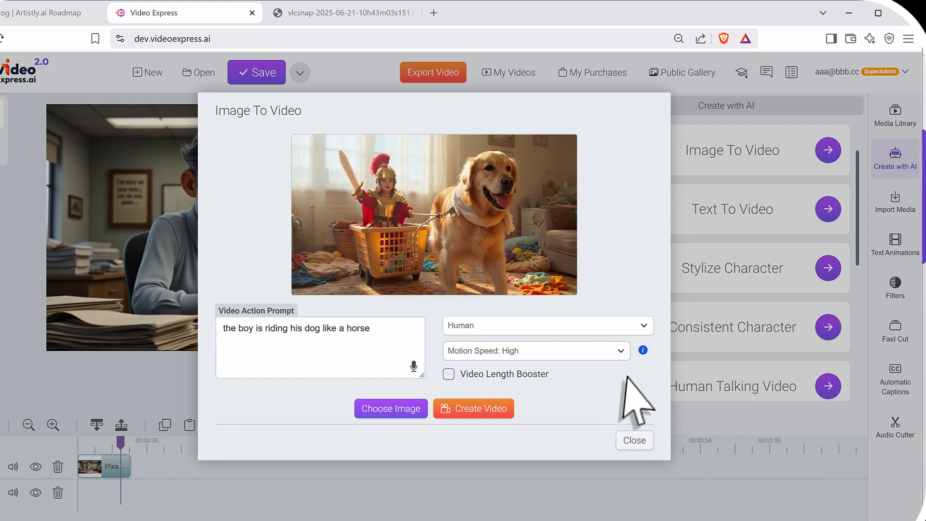
{"action": "left_click", "coordinate": [442, 409]}
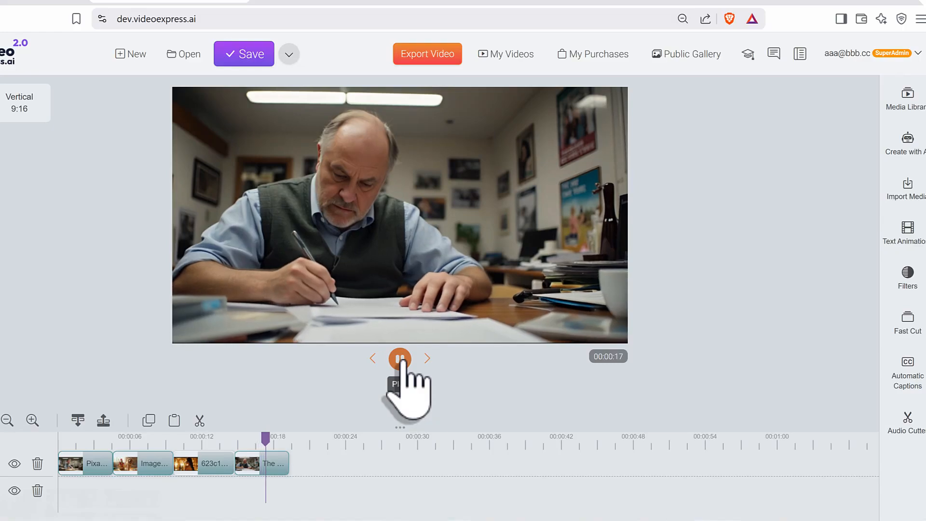
Pause the timeline playback and check the generated clips in My AI Videos, closing the media library again.
{"action": "left_click", "coordinate": [400, 359]}
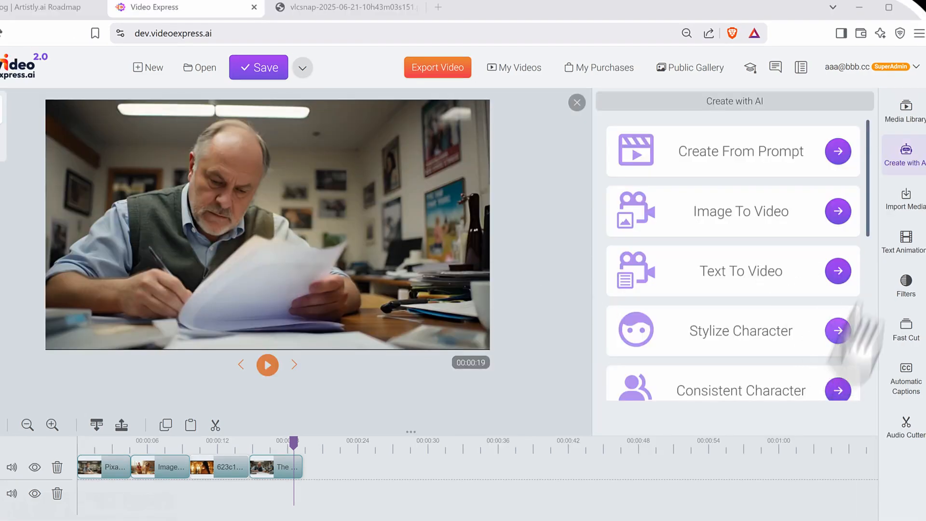
{"action": "left_click", "coordinate": [905, 111]}
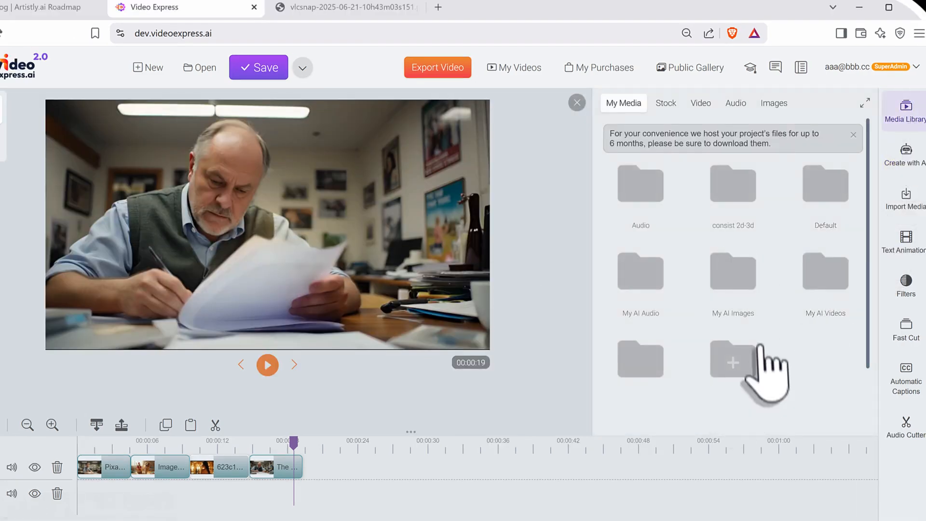
{"action": "left_click", "coordinate": [806, 287]}
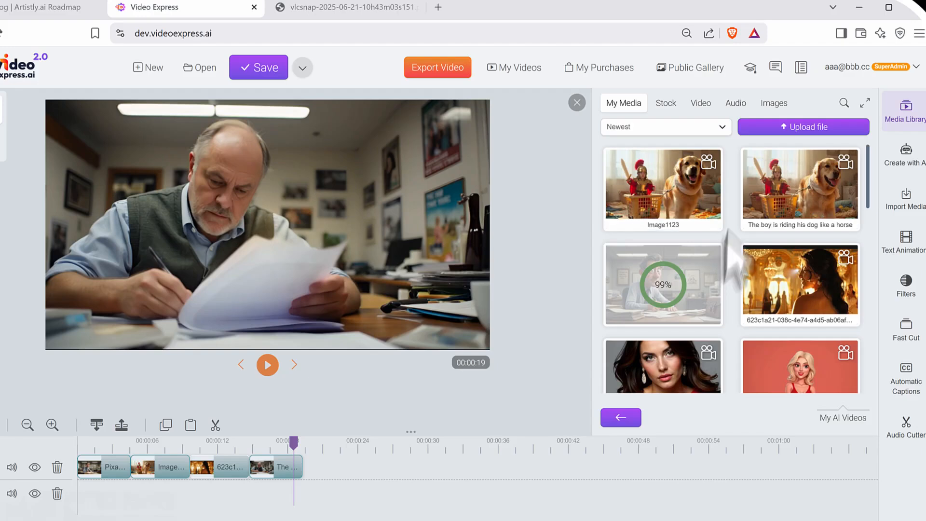
{"action": "left_click", "coordinate": [905, 112]}
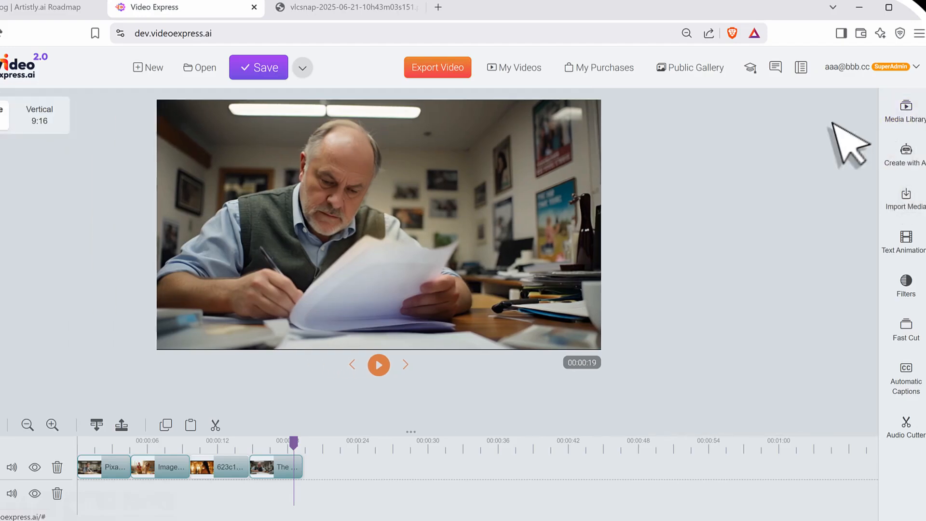
Preview the woman's portrait 2025-06-21_10-48-55 in My AI Images down to its lower edge, and close the preview.
{"action": "left_click", "coordinate": [902, 115]}
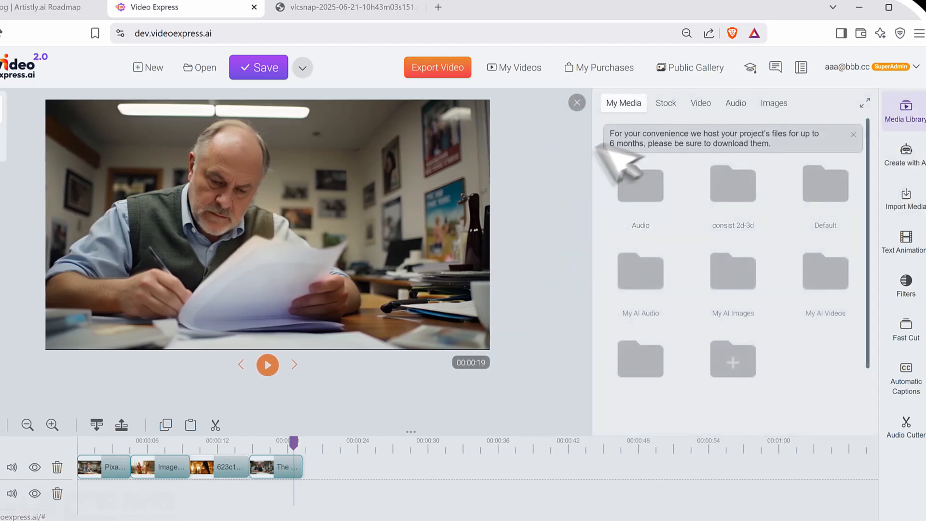
{"action": "left_click", "coordinate": [719, 282]}
{"action": "right_click", "coordinate": [663, 200]}
{"action": "left_click", "coordinate": [689, 211]}
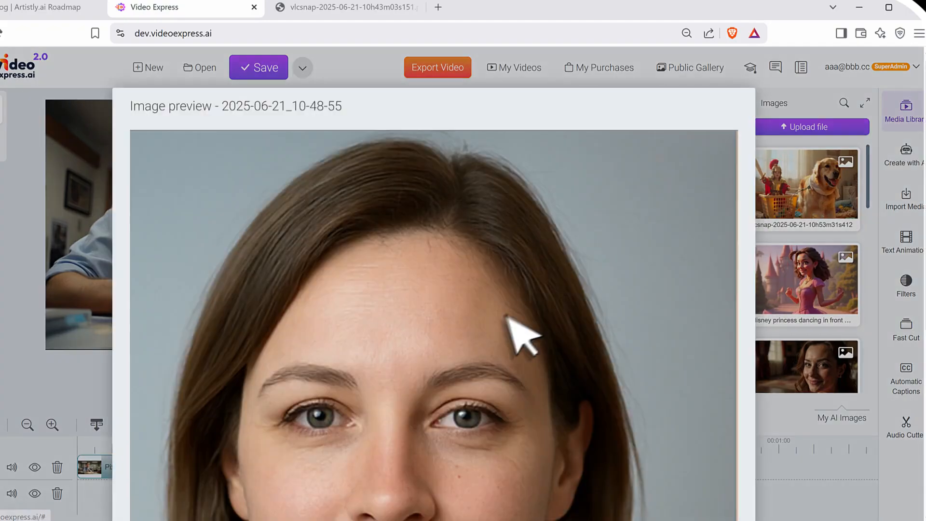
{"action": "scroll", "coordinate": [465, 233], "scroll_direction": "down", "scroll_amount": 6}
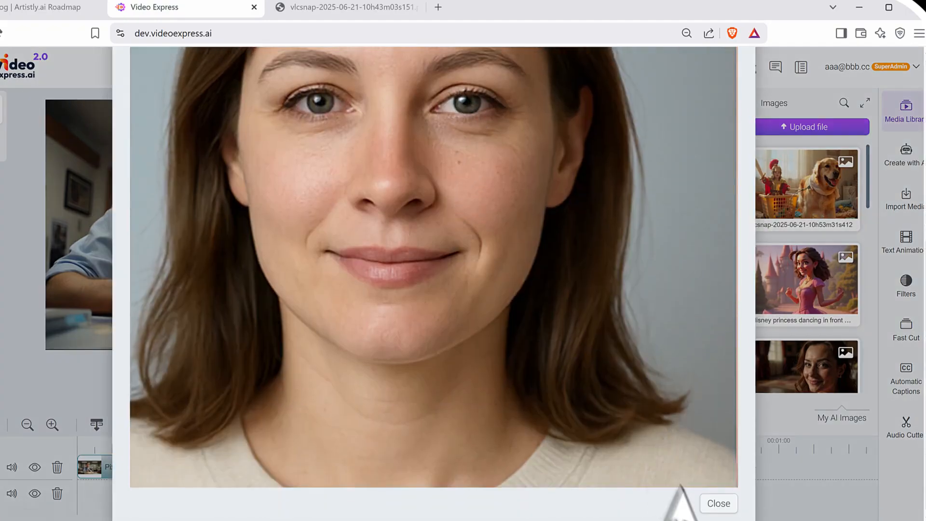
{"action": "left_click", "coordinate": [718, 503]}
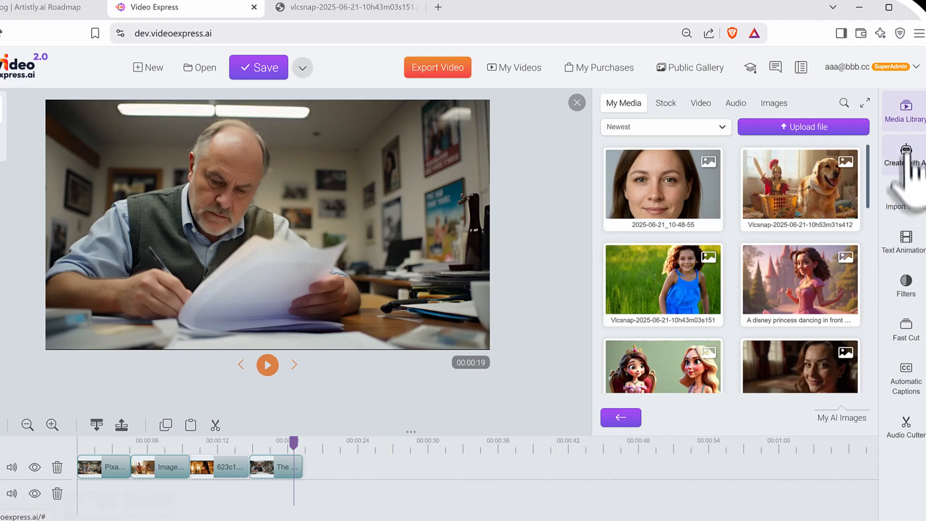
Open the Stylize Character tool and choose the woman's portrait 2025-06-21_10-48-55 from My AI Images as the reference photo.
{"action": "left_click", "coordinate": [576, 102]}
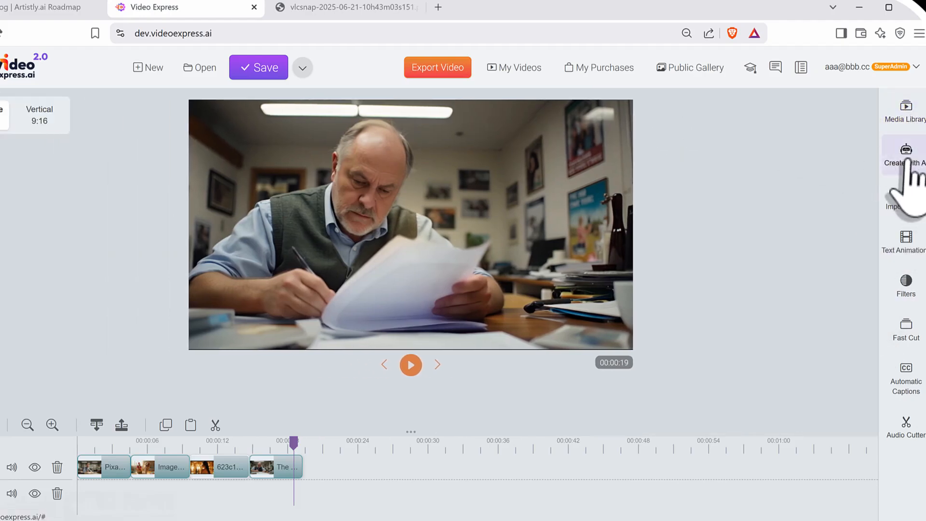
{"action": "left_click", "coordinate": [911, 162]}
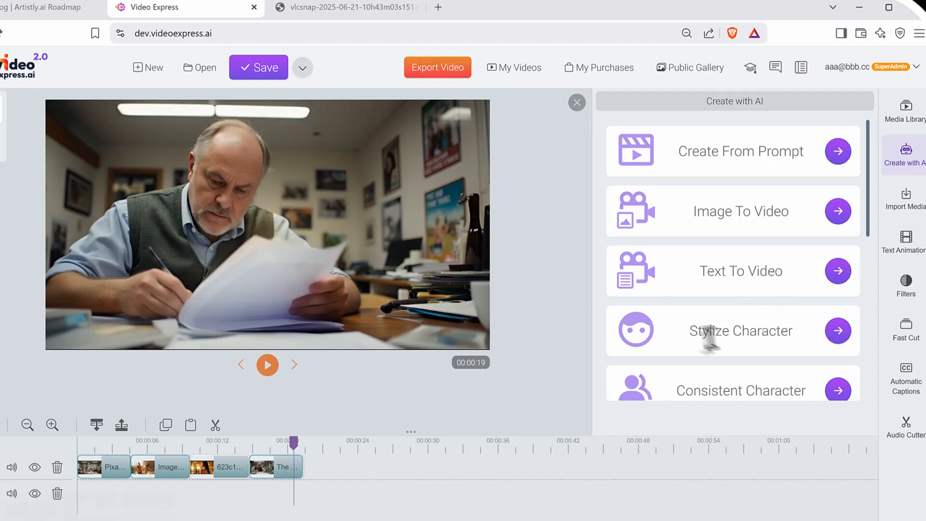
{"action": "left_click_drag", "start_coordinate": [723, 331], "coordinate": [795, 331]}
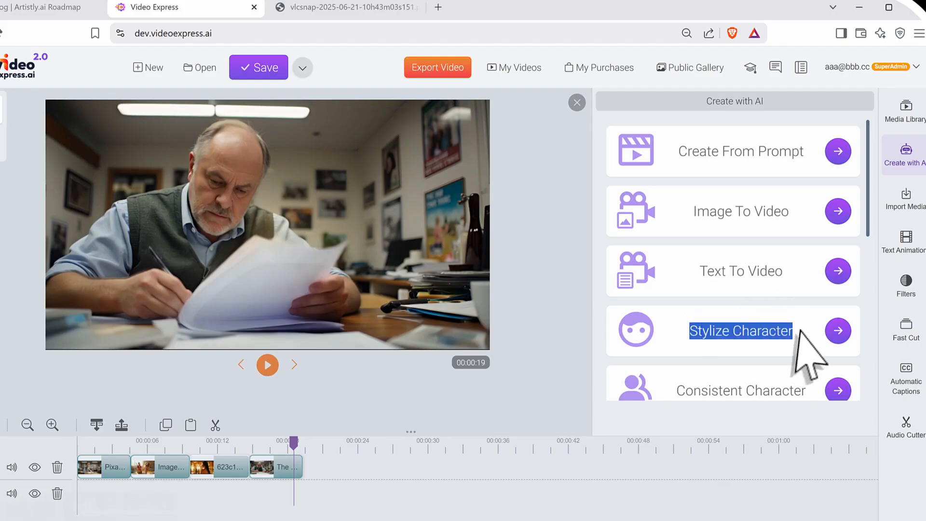
{"action": "left_click", "coordinate": [837, 332]}
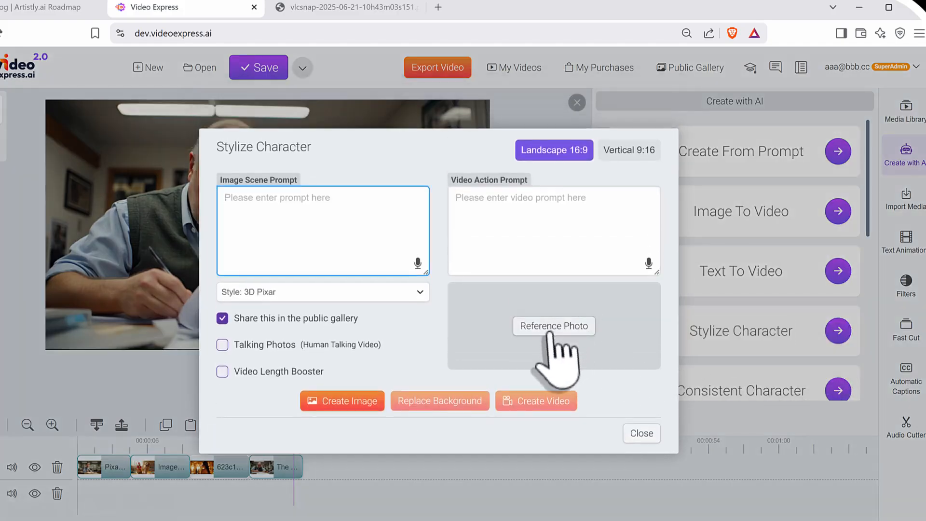
{"action": "left_click", "coordinate": [556, 328]}
{"action": "left_click", "coordinate": [449, 292]}
{"action": "left_click", "coordinate": [341, 226]}
{"action": "left_click", "coordinate": [531, 432]}
Create a 3D Pixar style image from the scene prompt "a 3d princess is standing in front of her castle" and preview it enlarged.
{"action": "left_click", "coordinate": [356, 223]}
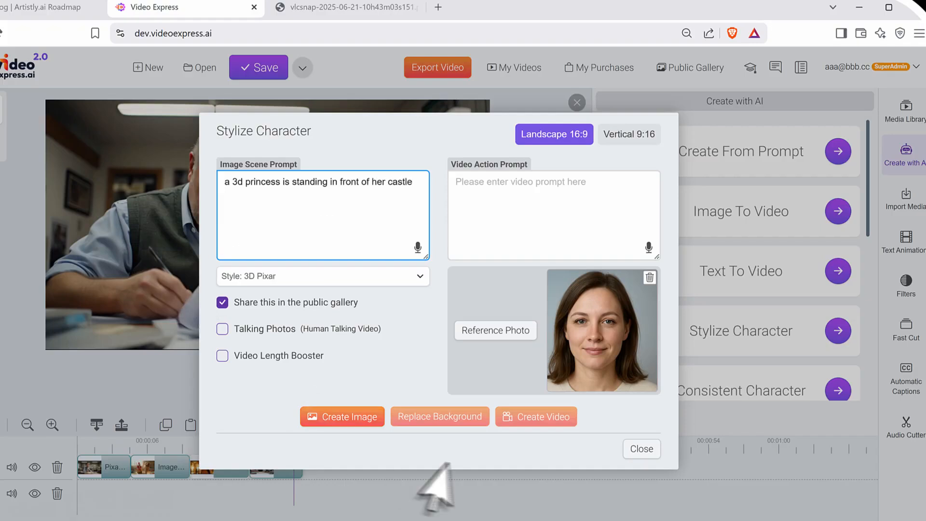
{"action": "left_click", "coordinate": [344, 415]}
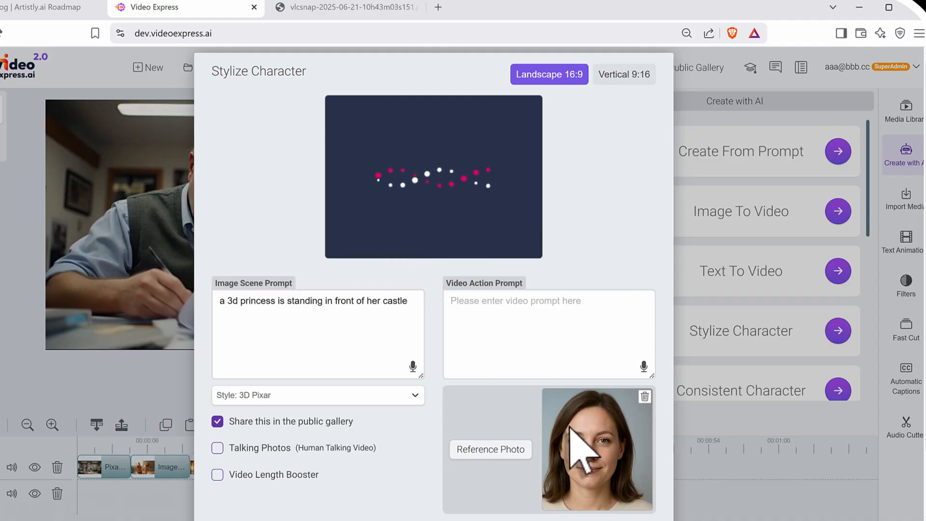
{"action": "mouse_move", "coordinate": [495, 156]}
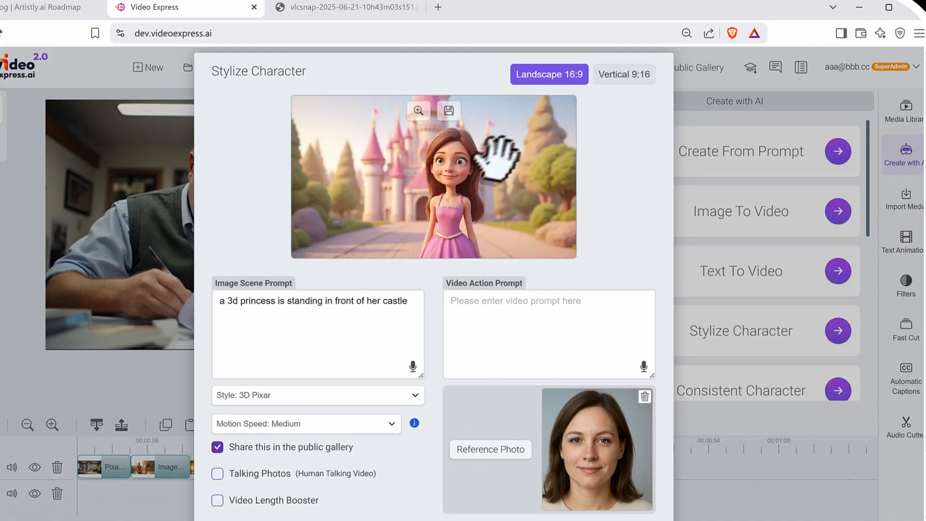
{"action": "left_click", "coordinate": [419, 111]}
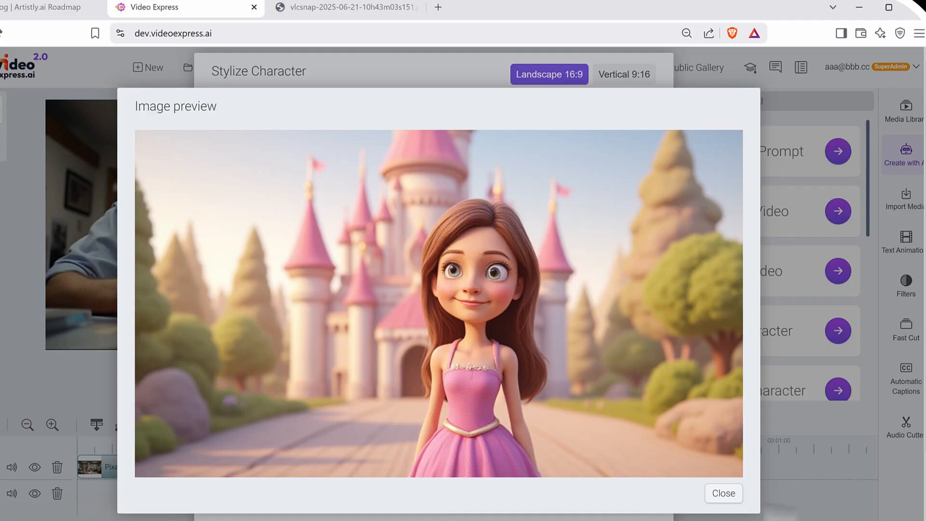
{"action": "left_click", "coordinate": [722, 494]}
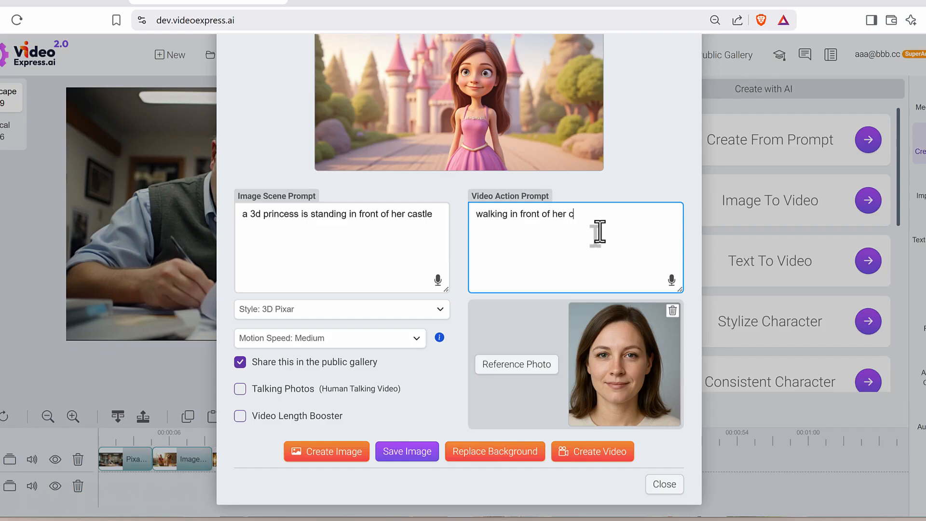
Create the video with the action prompt "walking in front of her castle" and play the generated princess clip in My AI Videos.
{"action": "left_click", "coordinate": [613, 457]}
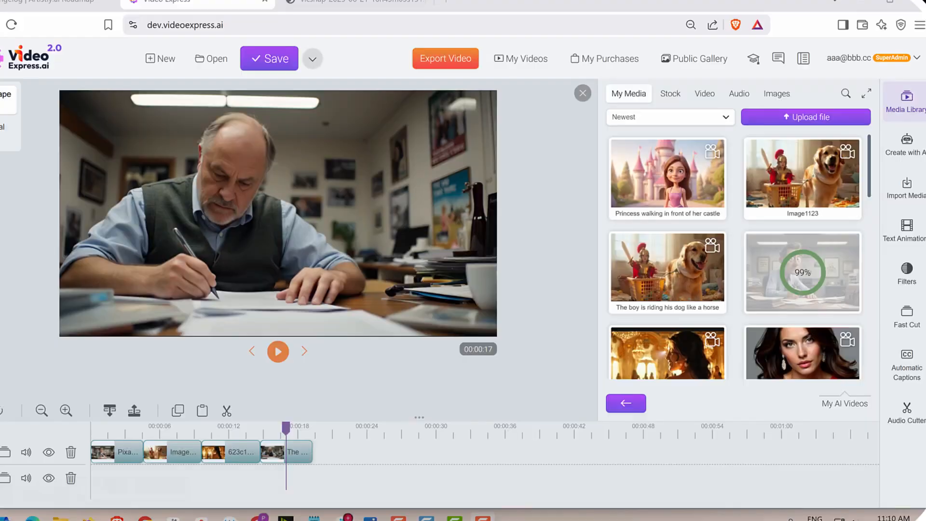
{"action": "right_click", "coordinate": [708, 176]}
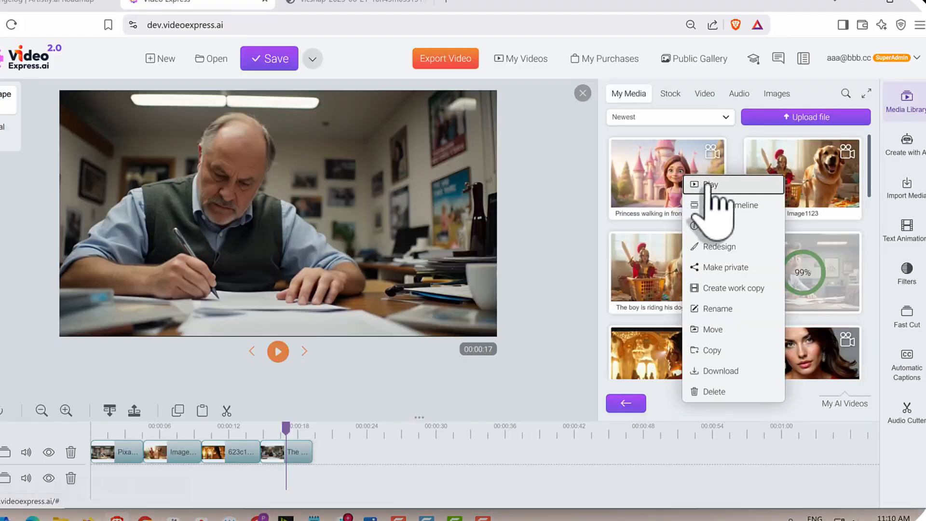
{"action": "left_click", "coordinate": [707, 184]}
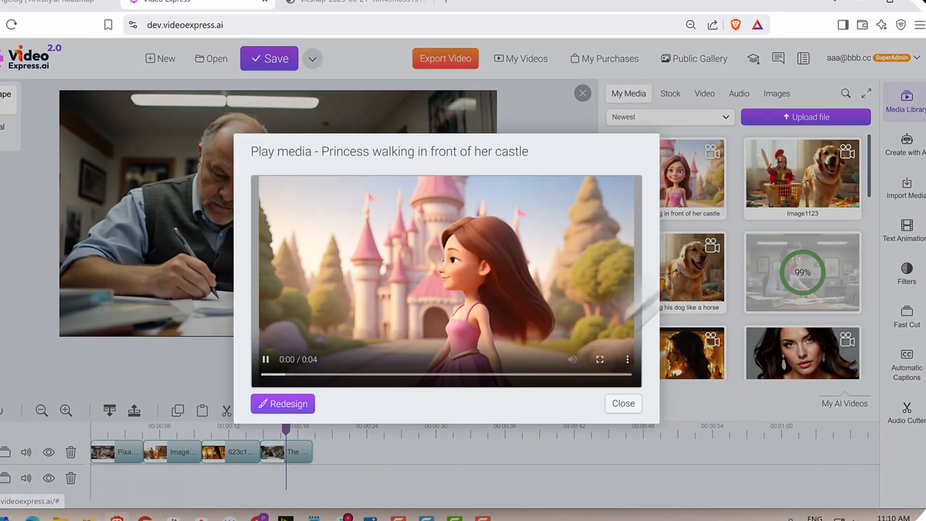
{"action": "left_click", "coordinate": [624, 403]}
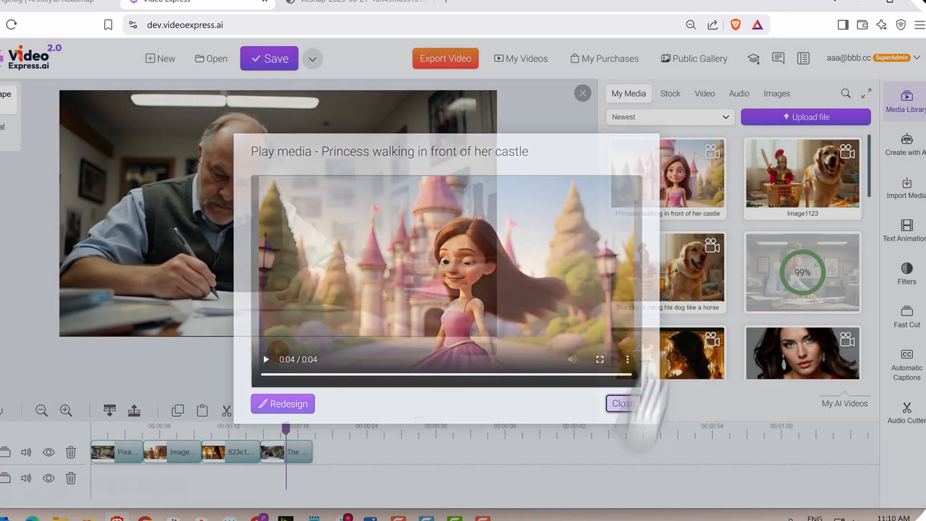
Add the princess clip after the last clip on the first timeline track and play it back.
{"action": "left_click_drag", "start_coordinate": [671, 178], "coordinate": [341, 459]}
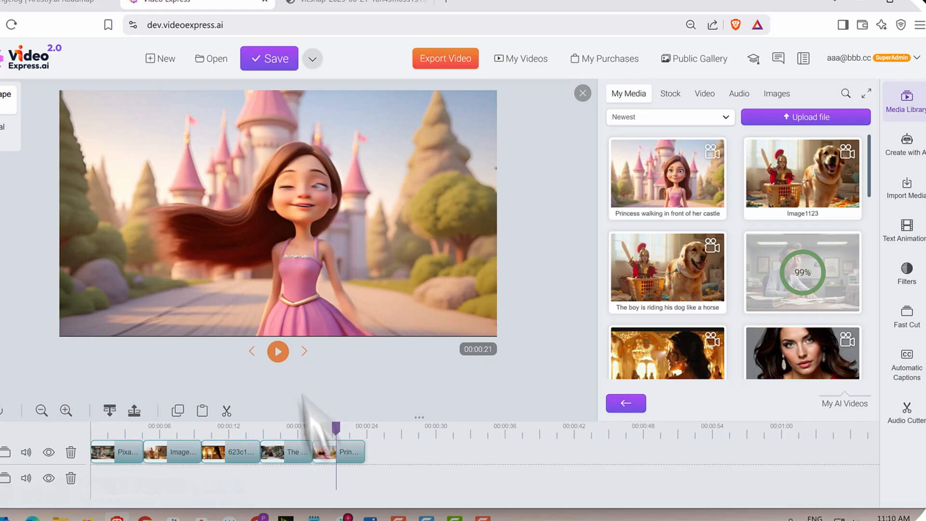
{"action": "left_click", "coordinate": [278, 351]}
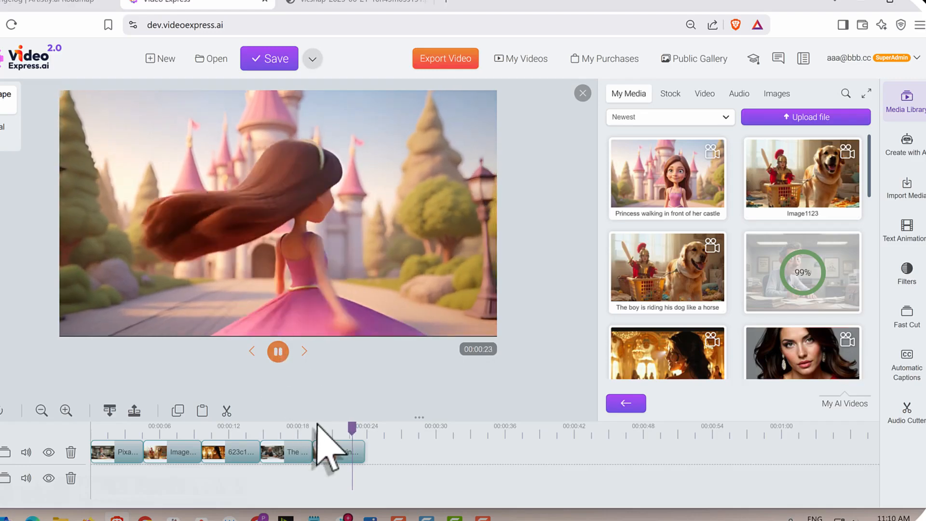
{"action": "left_click", "coordinate": [279, 351]}
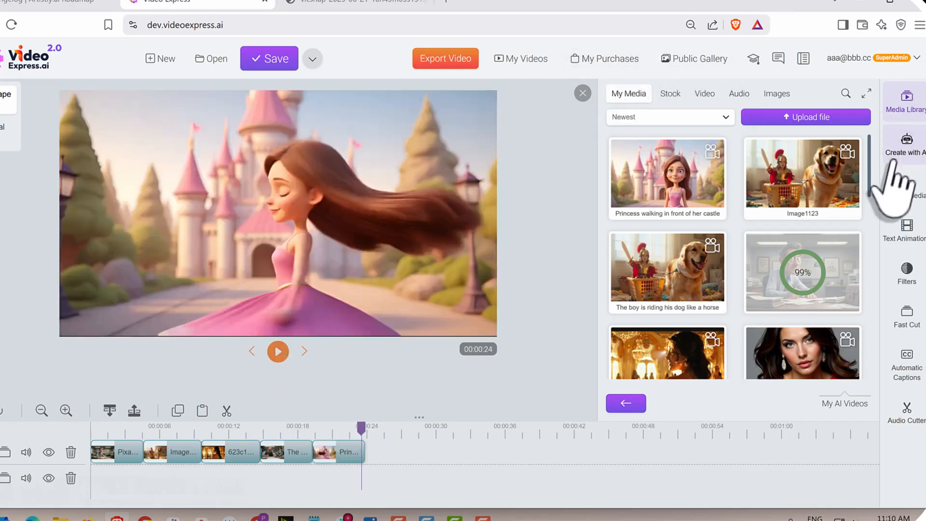
Examine the Talking Photos and Video Length Booster options in the Create From Prompt tool, and close it without creating anything.
{"action": "left_click", "coordinate": [907, 142]}
{"action": "left_click", "coordinate": [839, 144]}
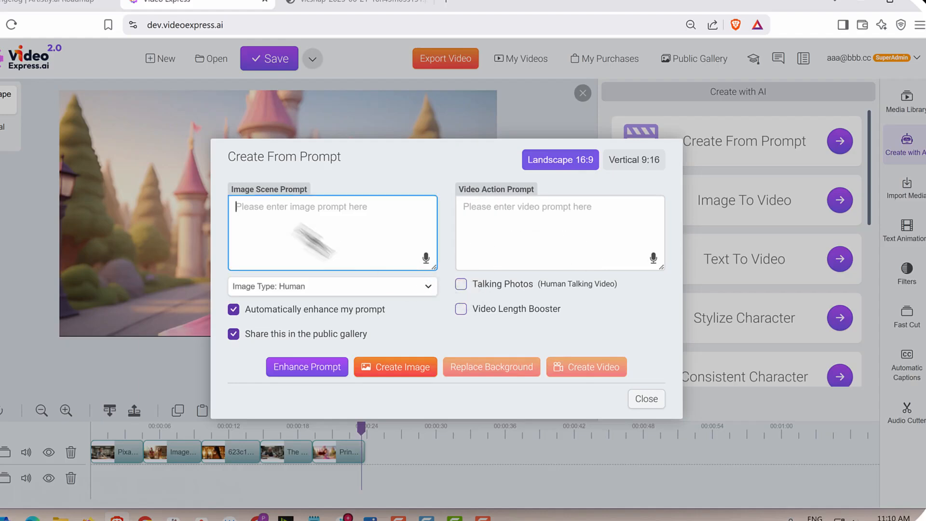
{"action": "key", "text": "ctrl+shift+d"}
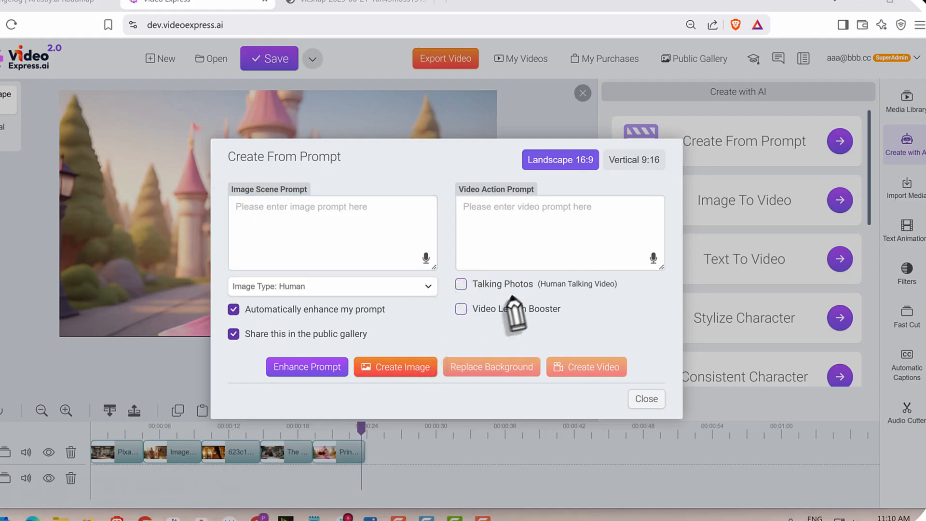
{"action": "mouse_move", "coordinate": [447, 293]}
{"action": "left_mouse_down"}
{"action": "mouse_move", "coordinate": [618, 302]}
{"action": "mouse_move", "coordinate": [511, 297]}
{"action": "left_mouse_up"}
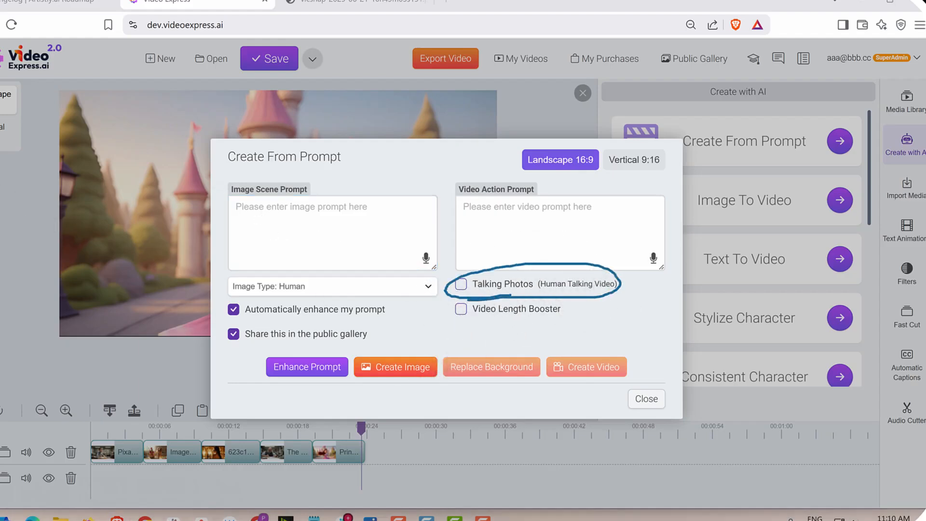
{"action": "left_click", "coordinate": [658, 398]}
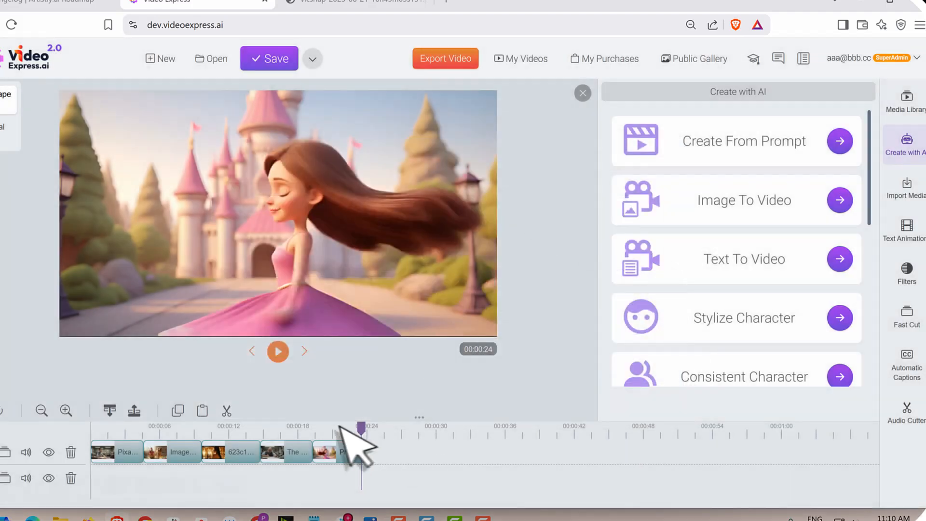
{"action": "left_click_drag", "start_coordinate": [360, 427], "coordinate": [322, 427]}
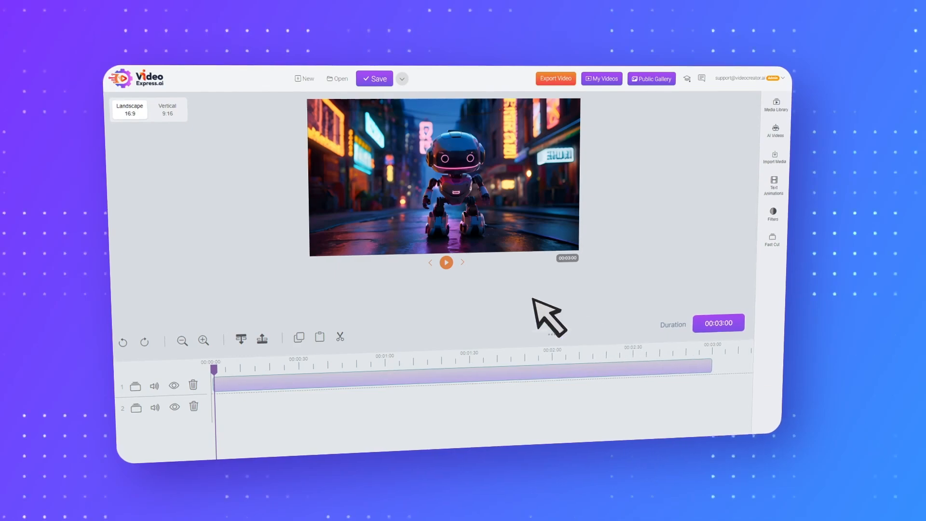
Play the robot video and extend its duration to 00:06:00.
{"action": "left_click", "coordinate": [446, 262]}
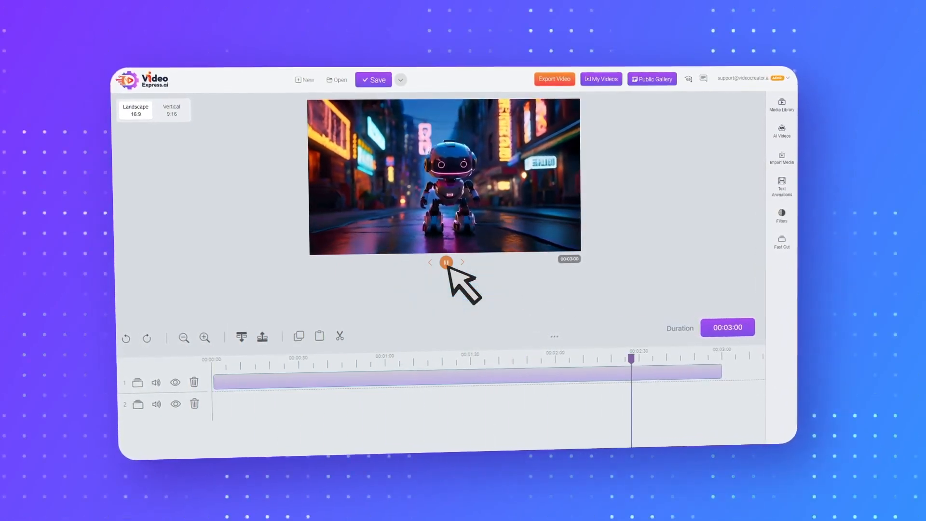
{"action": "left_click", "coordinate": [743, 332]}
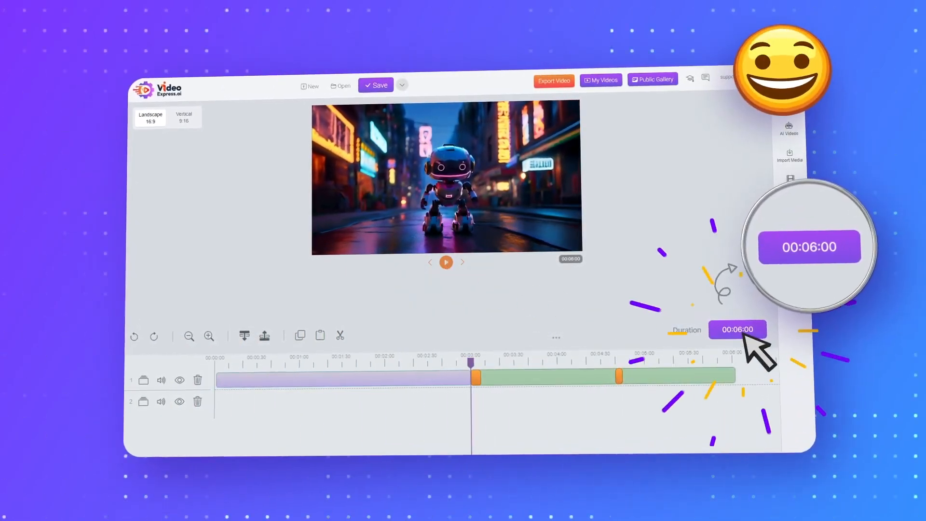
{"action": "left_click", "coordinate": [446, 262]}
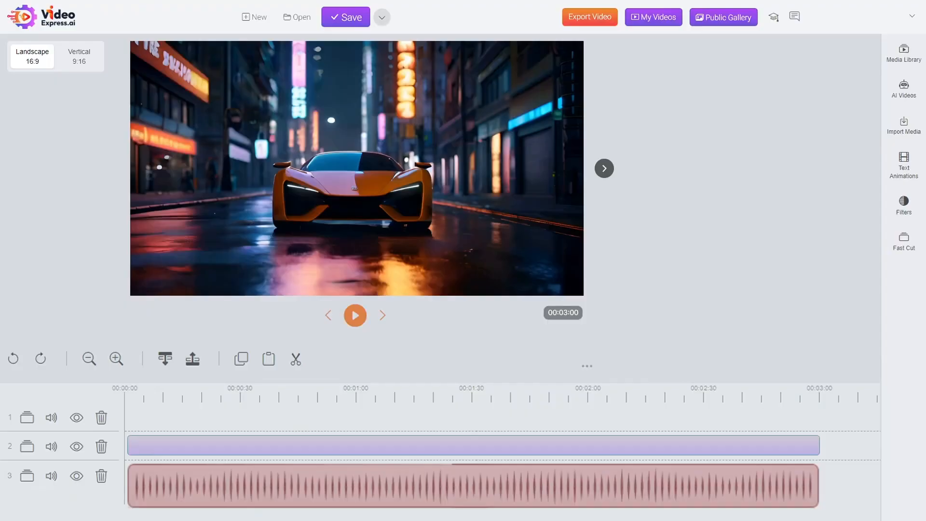
Try several Lower Thirds text animations over the car video, ending with Lower Third Animation 3.
{"action": "left_click", "coordinate": [897, 170]}
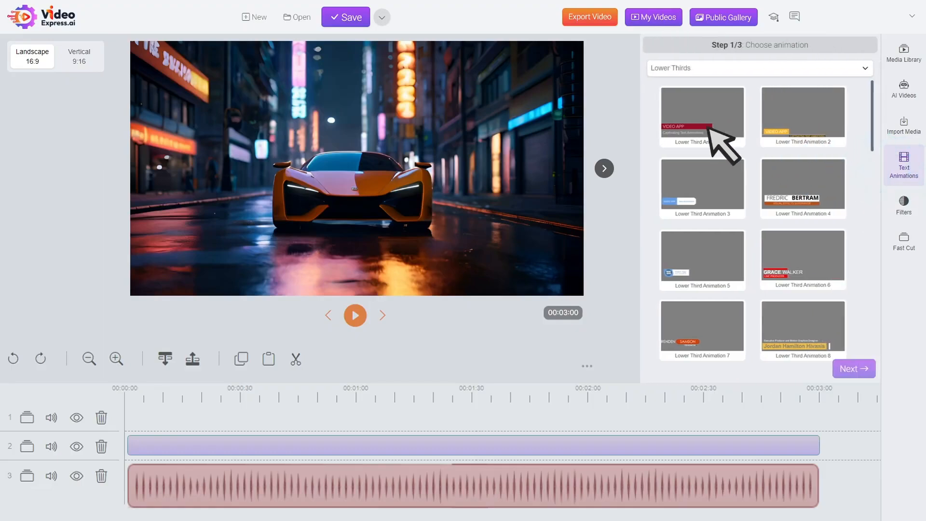
{"action": "left_click", "coordinate": [706, 125]}
{"action": "left_click", "coordinate": [793, 186]}
{"action": "left_click", "coordinate": [708, 252]}
{"action": "left_click", "coordinate": [795, 123]}
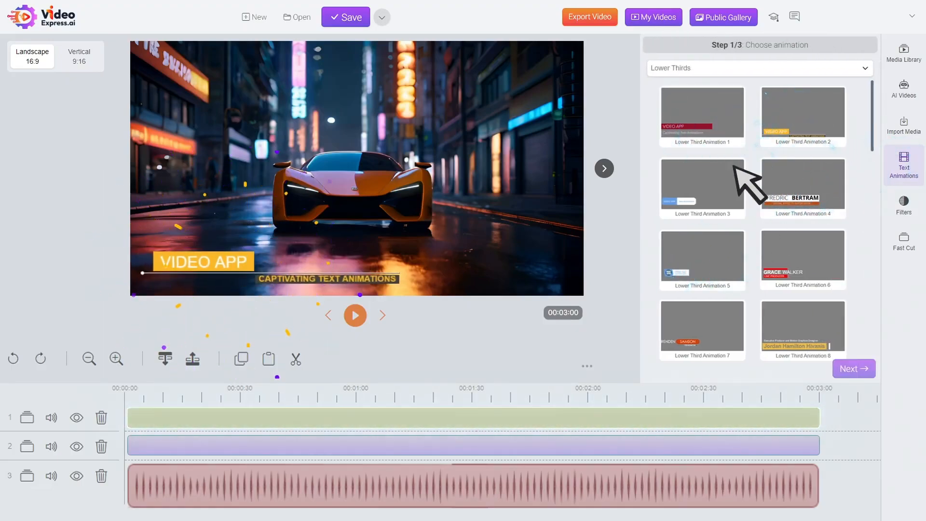
{"action": "left_click", "coordinate": [694, 197]}
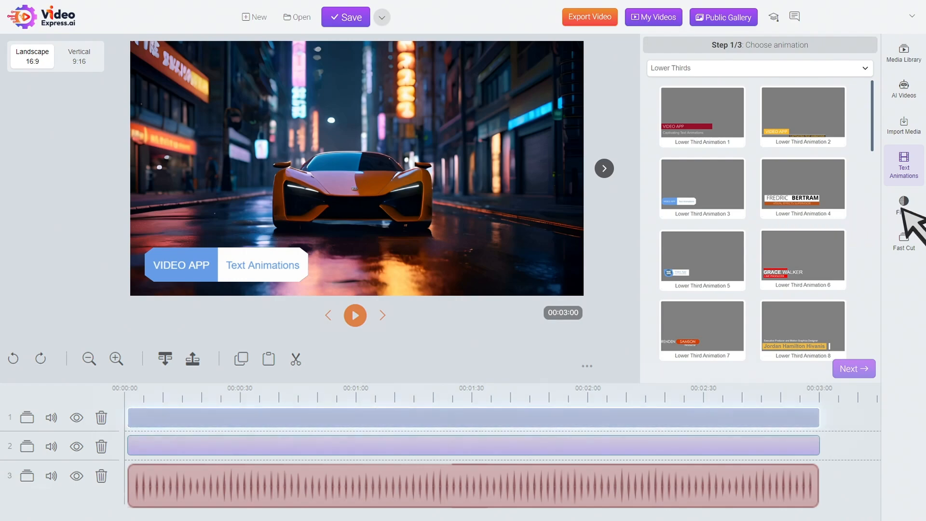
Apply the Camera Pan and Resize And Move filters to the car clip on the second track.
{"action": "left_click", "coordinate": [901, 205]}
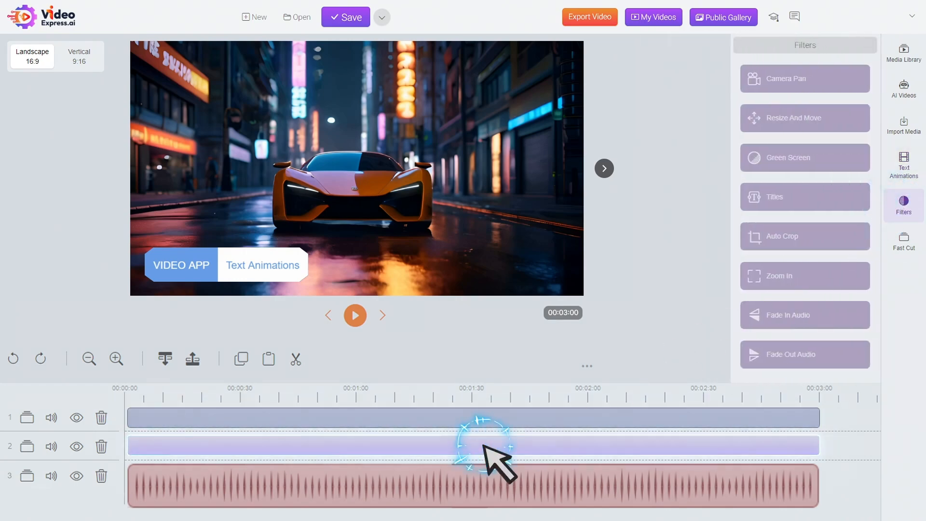
{"action": "left_click", "coordinate": [800, 84]}
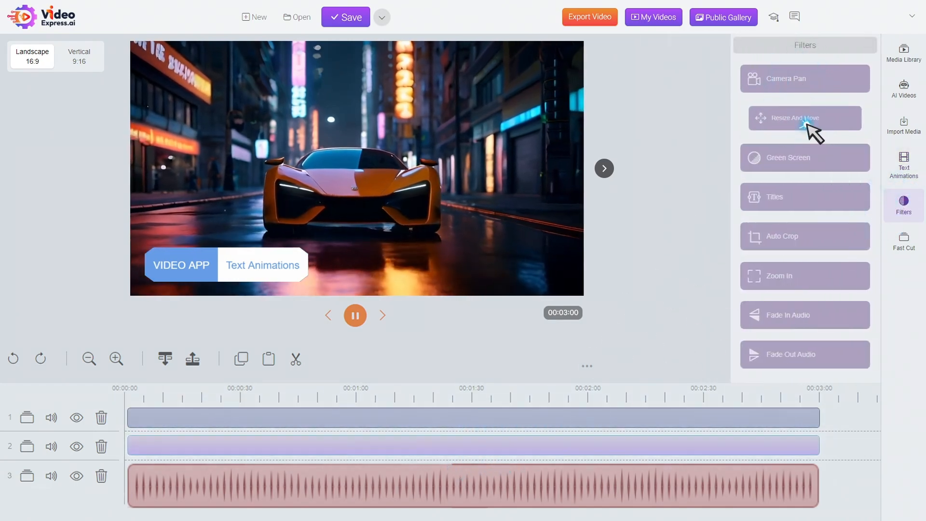
{"action": "left_click", "coordinate": [806, 124]}
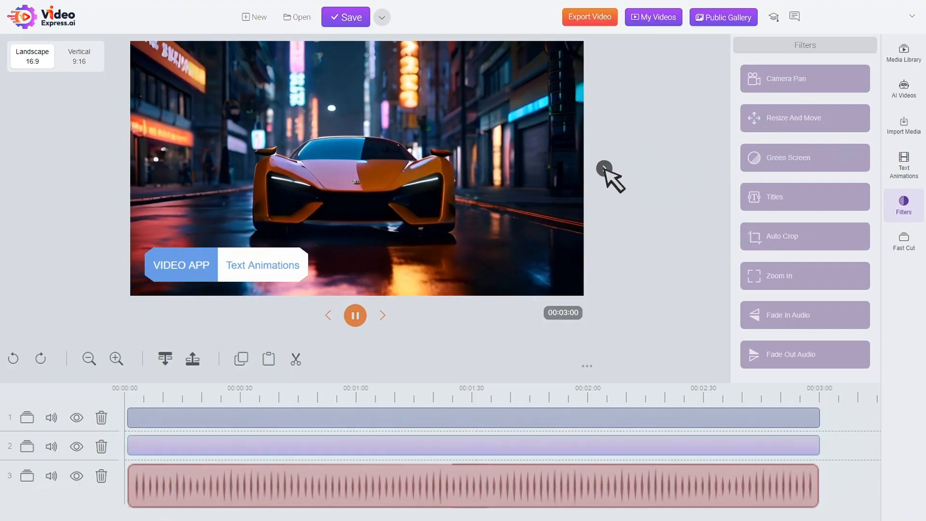